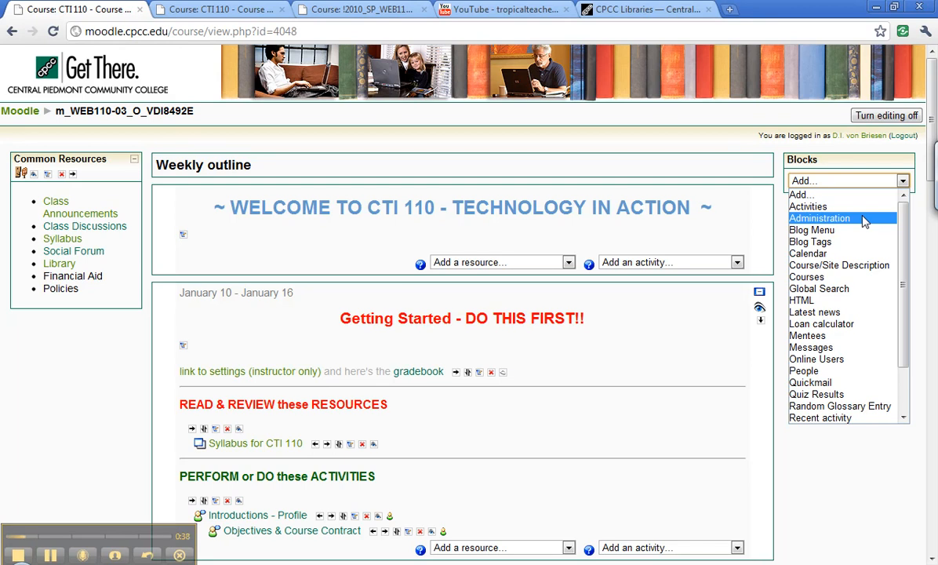
Copy the HTML source of the settings and gradebook label in the January 10 - January 16 section, and return to the course page.
{"action": "left_click", "coordinate": [547, 368]}
{"action": "left_click_drag", "start_coordinate": [547, 368], "coordinate": [368, 373]}
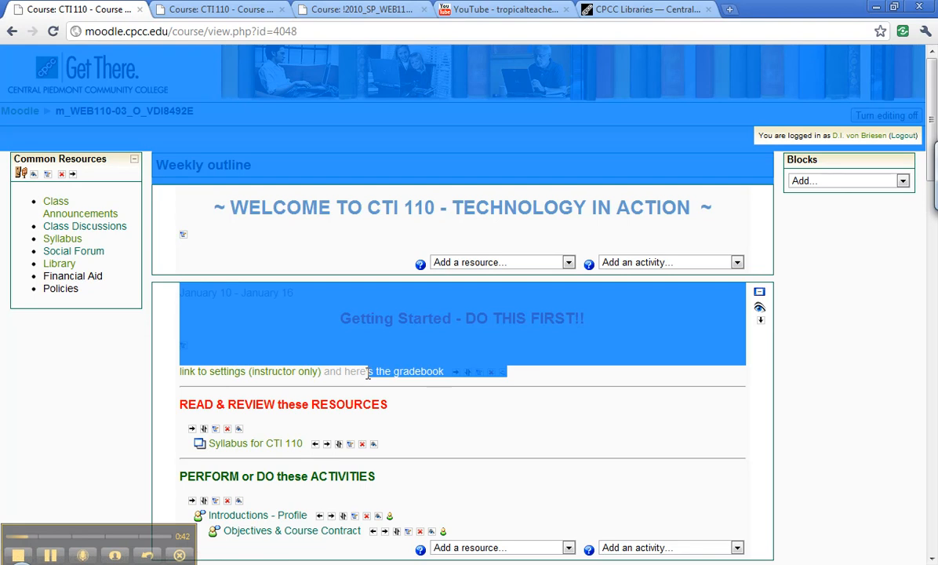
{"action": "left_click", "coordinate": [548, 374]}
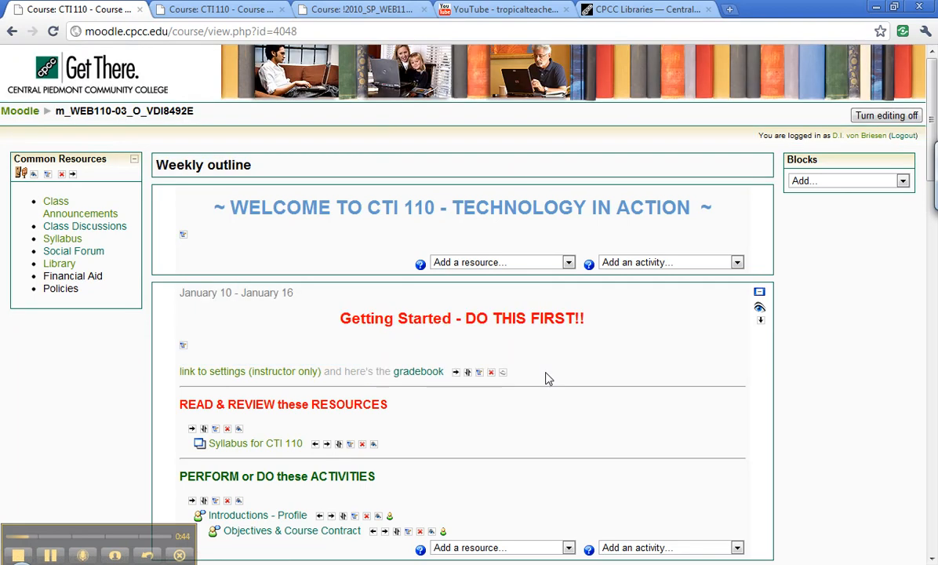
{"action": "left_click", "coordinate": [480, 373]}
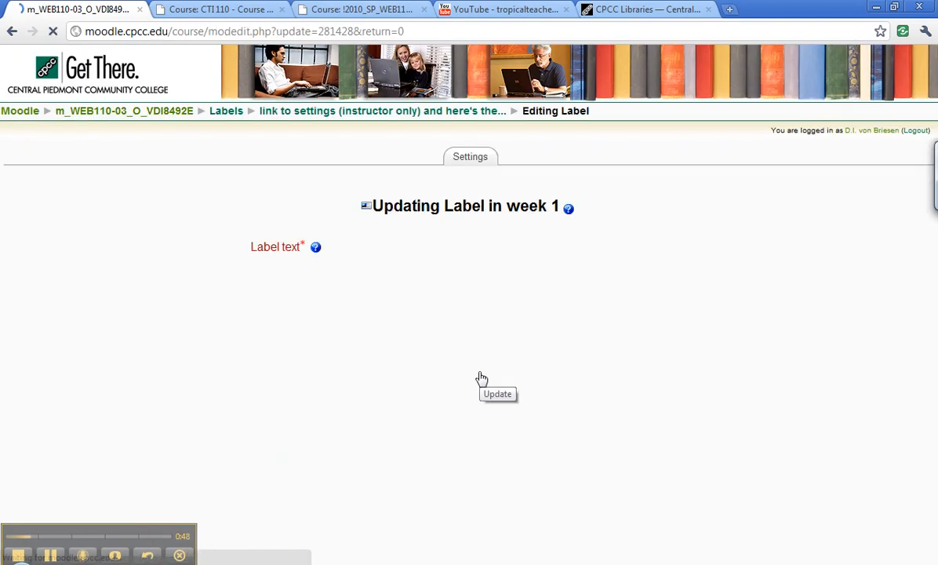
{"action": "left_click_drag", "start_coordinate": [550, 323], "coordinate": [237, 324]}
{"action": "left_click", "coordinate": [663, 297]}
{"action": "left_click_drag", "start_coordinate": [611, 374], "coordinate": [238, 311]}
{"action": "key", "text": "ctrl+c"}
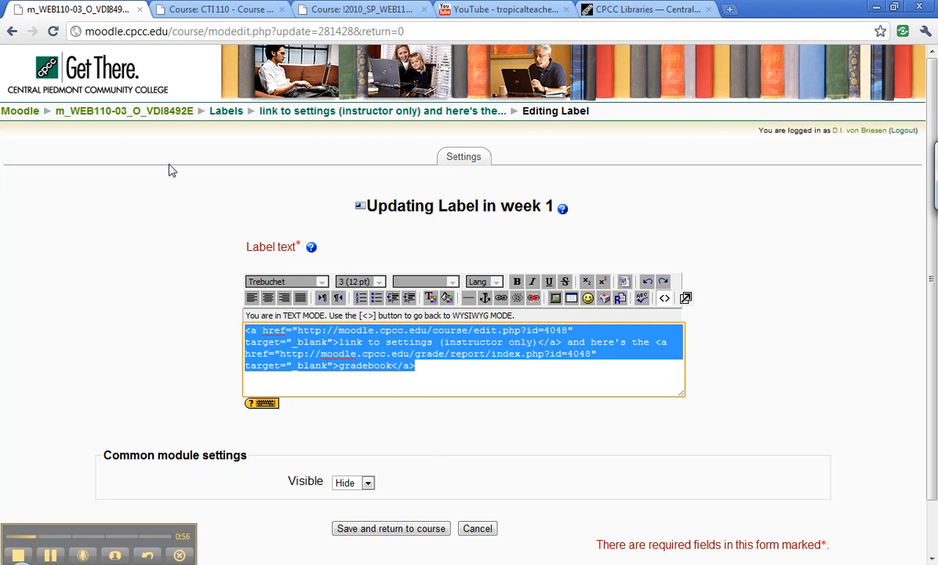
{"action": "left_click", "coordinate": [17, 31]}
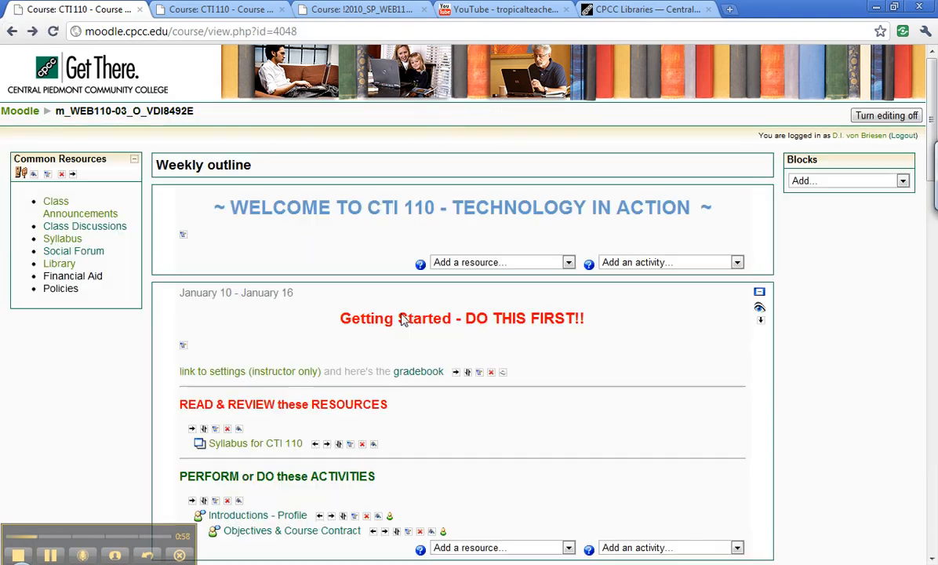
Add a Gradebook bullet after Policies in the Common Resources block content, and paste the copied label code below the list.
{"action": "left_click", "coordinate": [100, 250]}
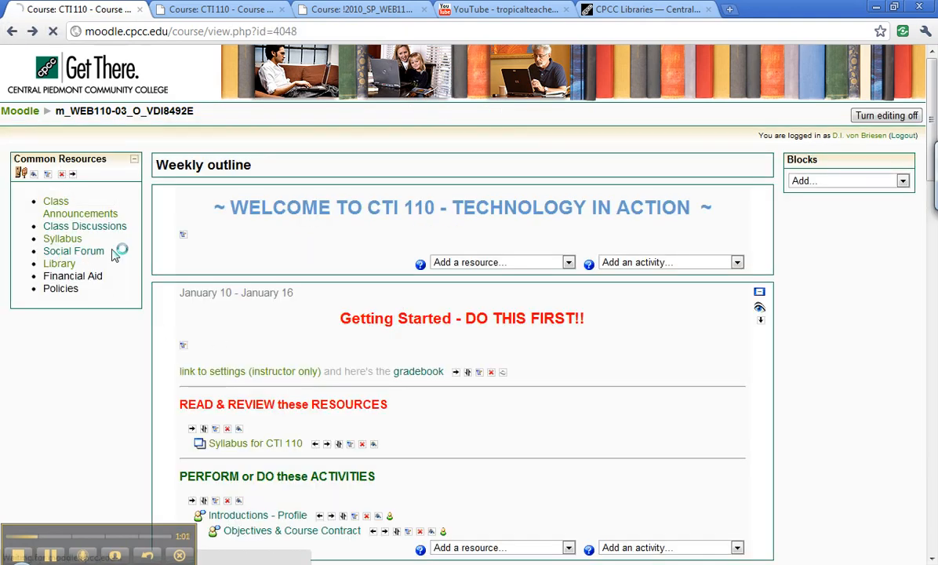
{"action": "left_click", "coordinate": [179, 382]}
{"action": "key", "text": "Return"}
{"action": "type", "text": "Gradebook"}
{"action": "key", "text": "Return"}
{"action": "key", "text": "Return"}
{"action": "key", "text": "ctrl+v"}
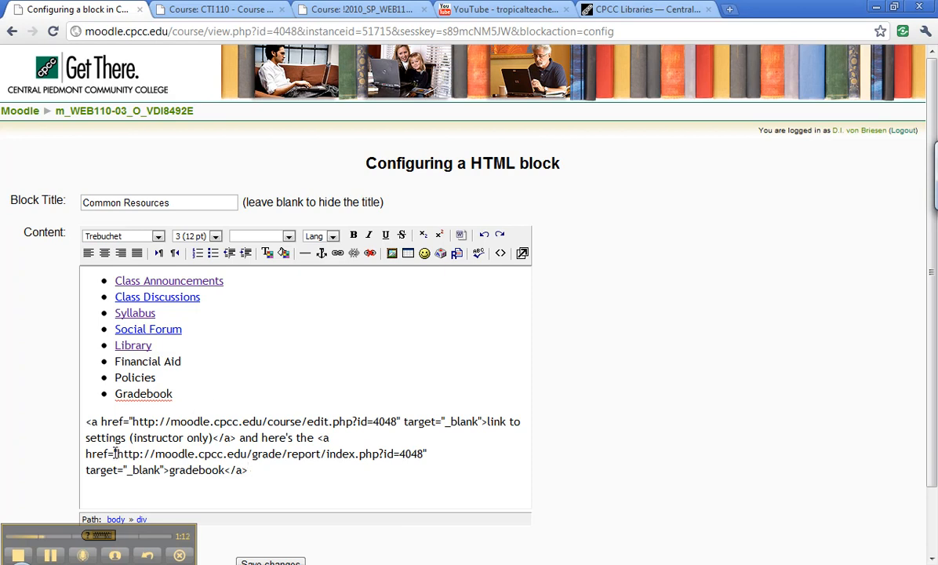
{"action": "left_click_drag", "start_coordinate": [116, 454], "coordinate": [421, 457]}
{"action": "right_click", "coordinate": [422, 456]}
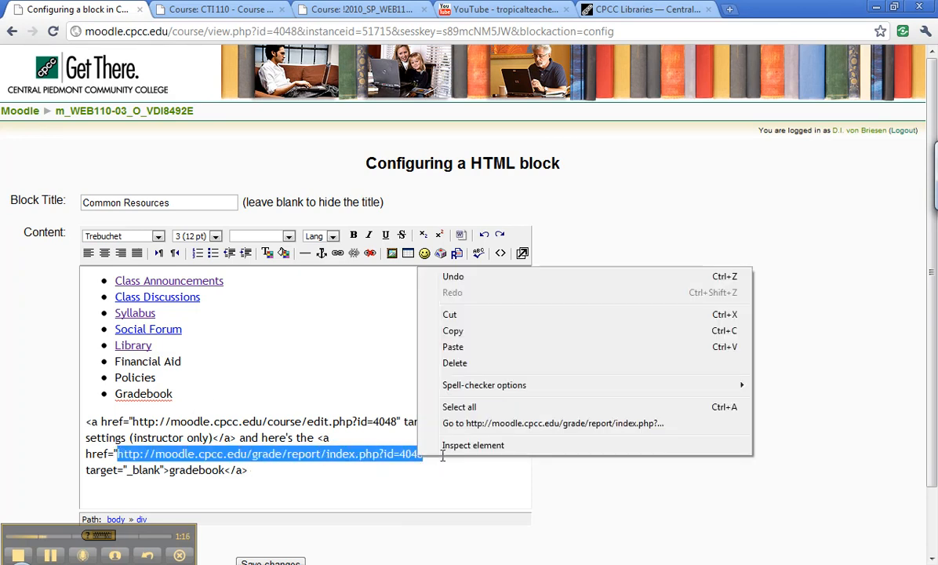
{"action": "left_click", "coordinate": [460, 330]}
{"action": "left_click_drag", "start_coordinate": [179, 393], "coordinate": [112, 393]}
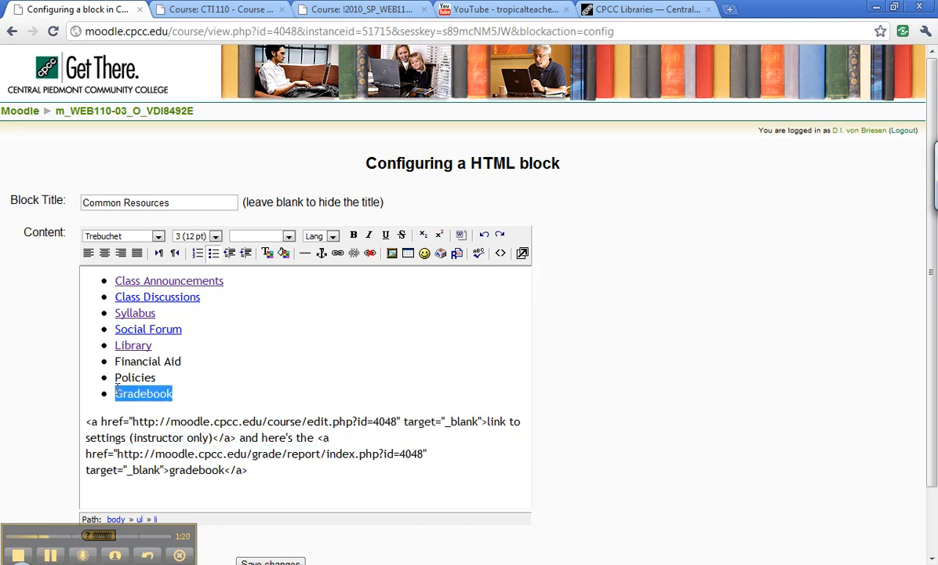
{"action": "left_click", "coordinate": [338, 254]}
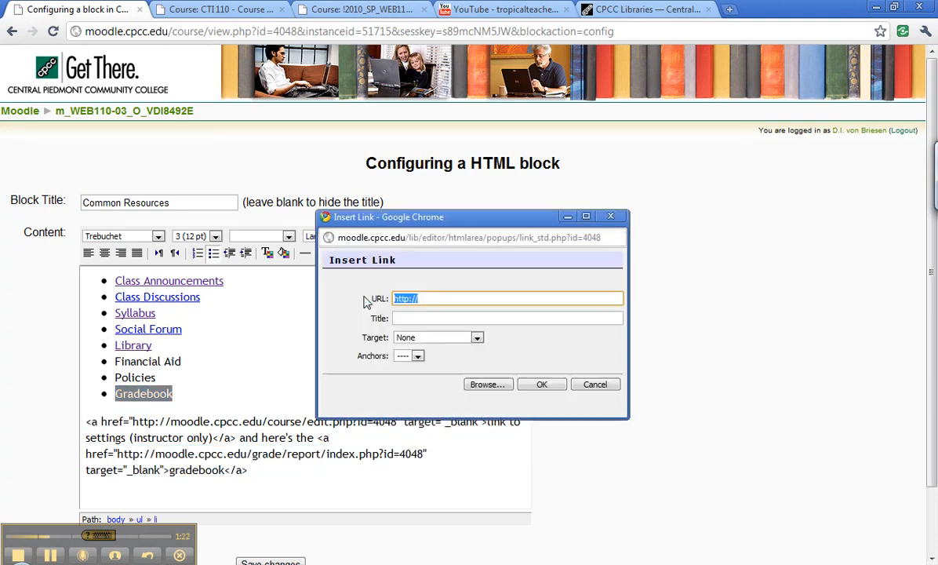
{"action": "right_click", "coordinate": [408, 298]}
{"action": "left_click", "coordinate": [463, 377]}
{"action": "left_click", "coordinate": [540, 386]}
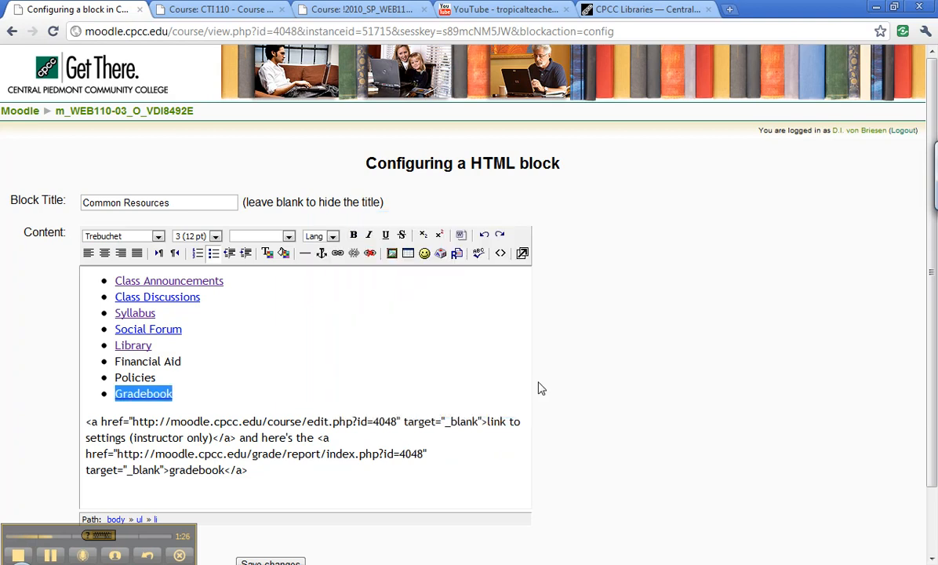
Delete the pasted label code below the bulleted list and save the Common Resources block.
{"action": "left_click_drag", "start_coordinate": [316, 469], "coordinate": [82, 426]}
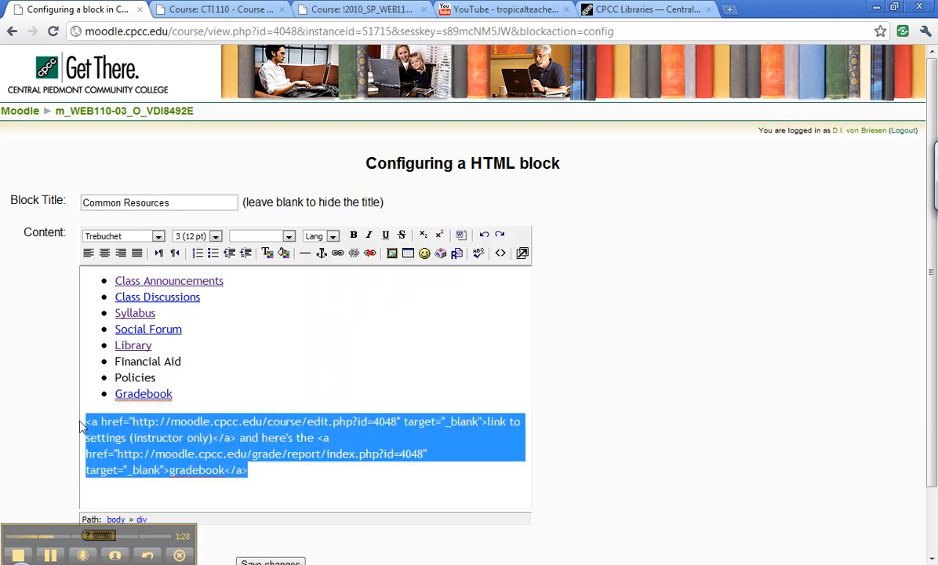
{"action": "key", "text": "Delete"}
{"action": "left_click", "coordinate": [187, 449]}
{"action": "scroll", "coordinate": [253, 506], "scroll_direction": "down", "scroll_amount": 1}
{"action": "left_click", "coordinate": [259, 489]}
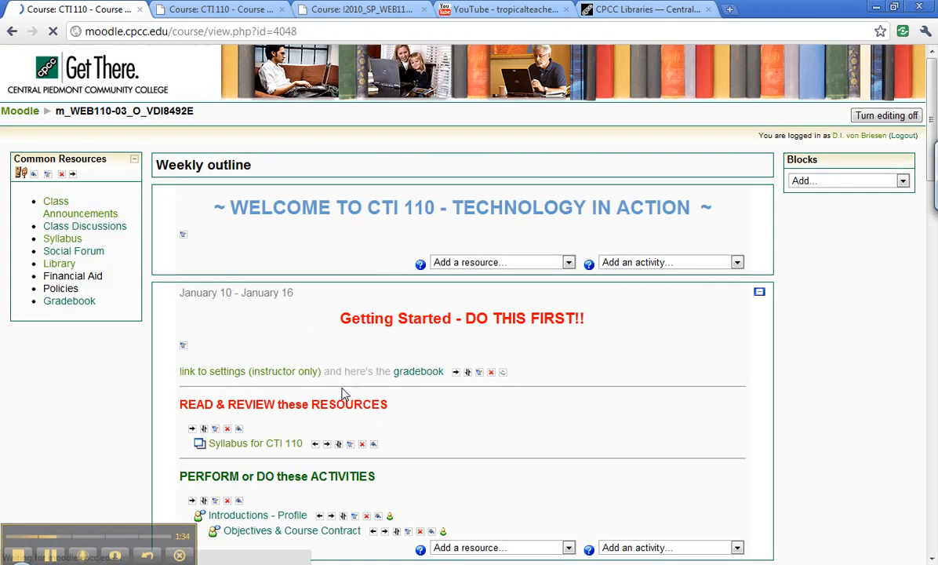
Test the Gradebook link in Common Resources and return to the course page.
{"action": "left_click", "coordinate": [67, 306]}
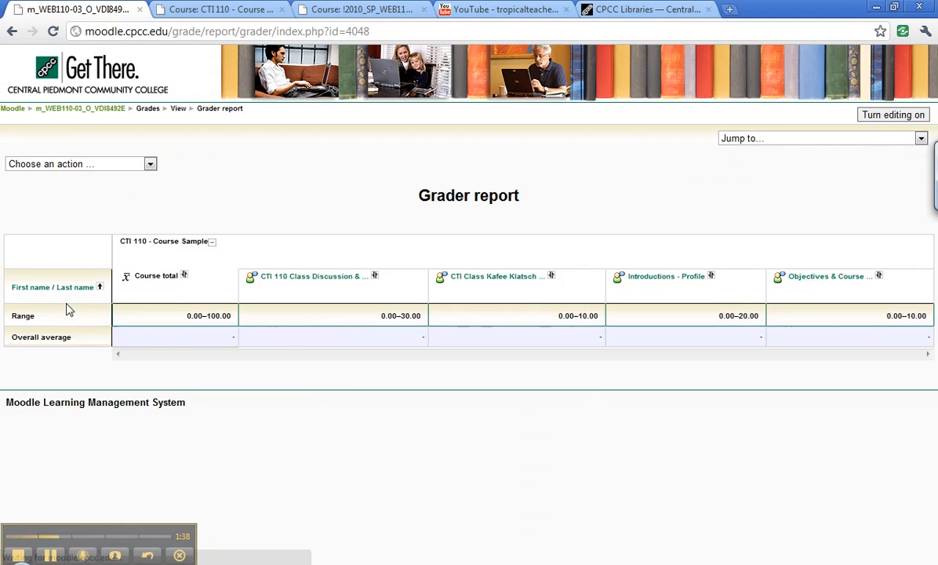
{"action": "left_click", "coordinate": [12, 33]}
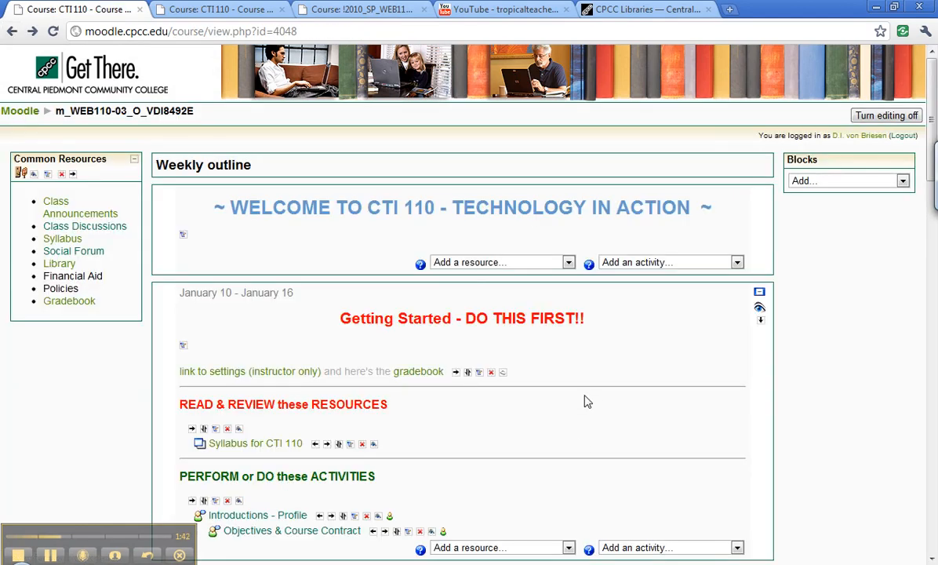
Add a Courses block and move it to the opposite column, beneath Common Resources.
{"action": "left_click", "coordinate": [903, 181]}
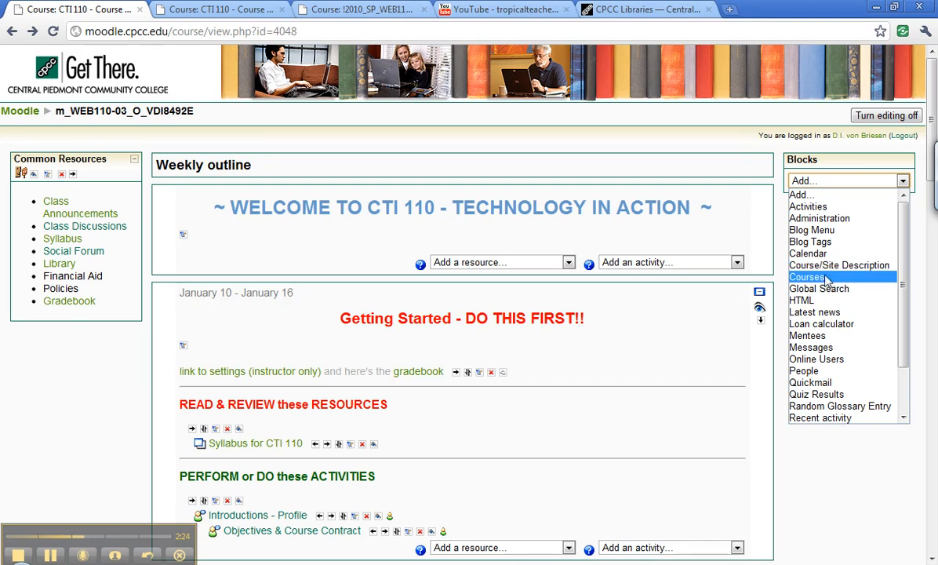
{"action": "left_click", "coordinate": [847, 276]}
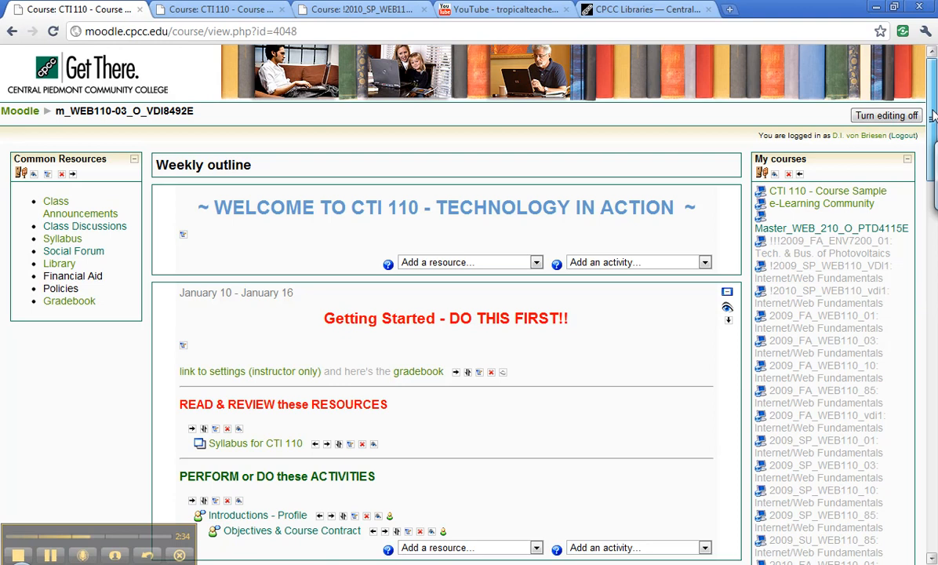
{"action": "left_click_drag", "start_coordinate": [932, 118], "coordinate": [934, 88]}
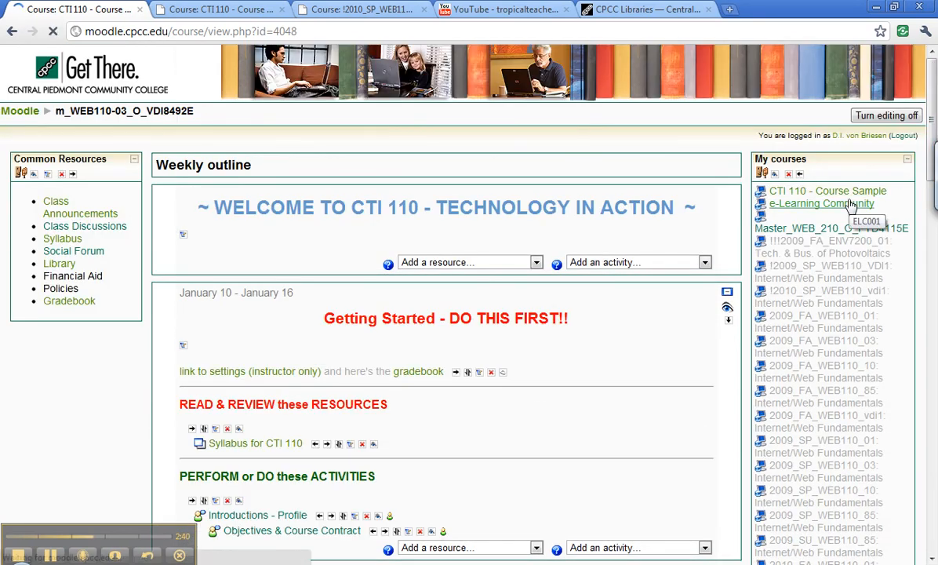
{"action": "left_click", "coordinate": [799, 174]}
{"action": "scroll", "coordinate": [853, 205], "scroll_direction": "down", "scroll_amount": 1}
{"action": "scroll", "coordinate": [852, 206], "scroll_direction": "down", "scroll_amount": 5}
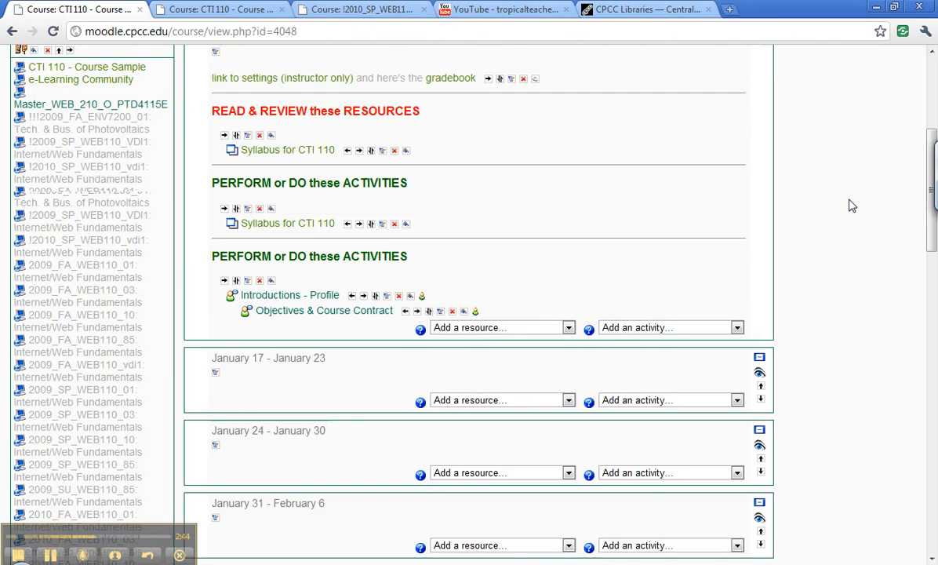
{"action": "scroll", "coordinate": [851, 203], "scroll_direction": "up", "scroll_amount": 6}
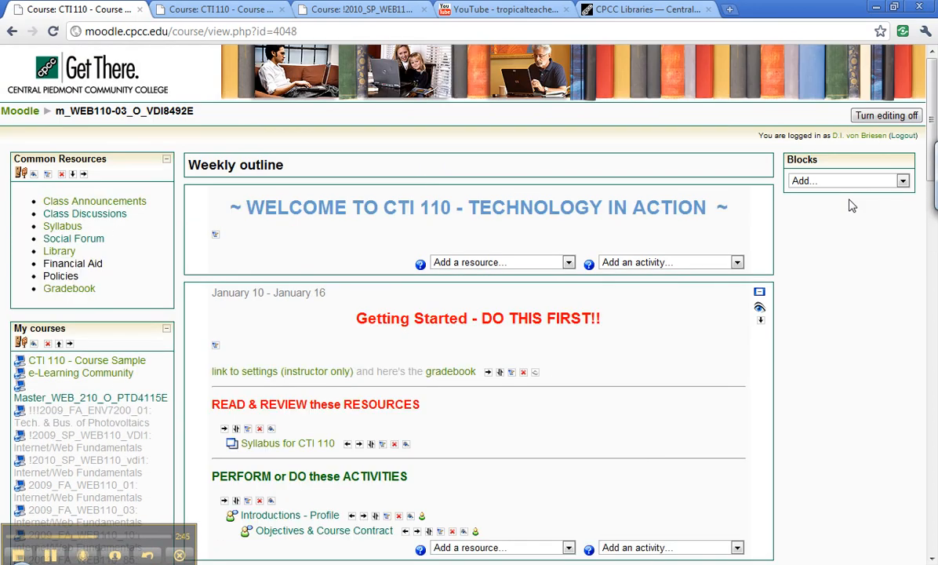
Add the Latest news, Messages and People blocks to the course page.
{"action": "left_click", "coordinate": [902, 181]}
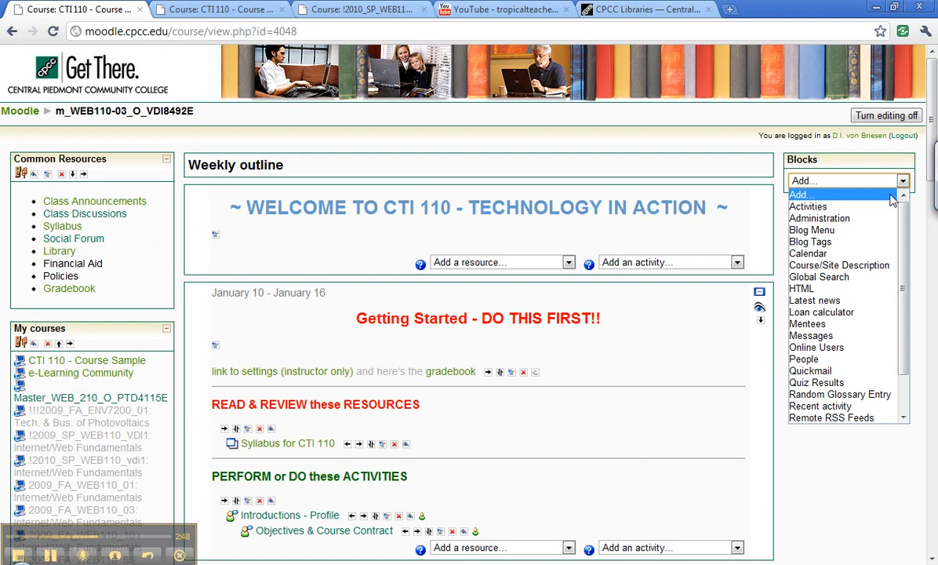
{"action": "left_click", "coordinate": [849, 307]}
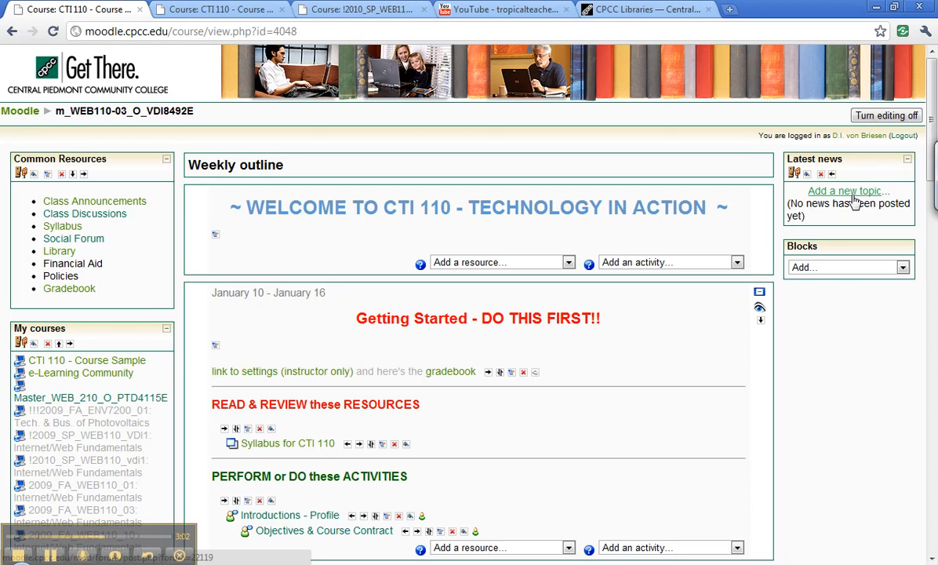
{"action": "left_click", "coordinate": [903, 267]}
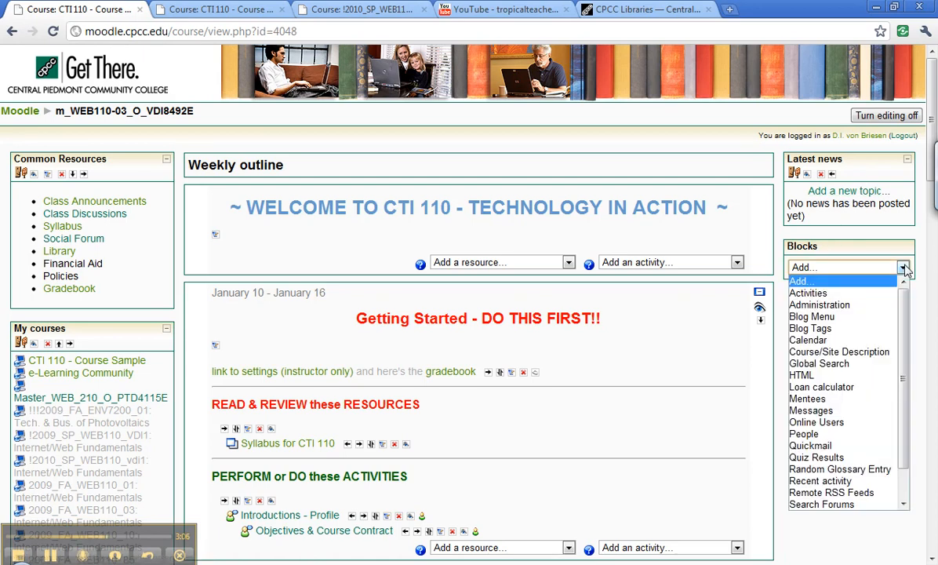
{"action": "left_click", "coordinate": [824, 411]}
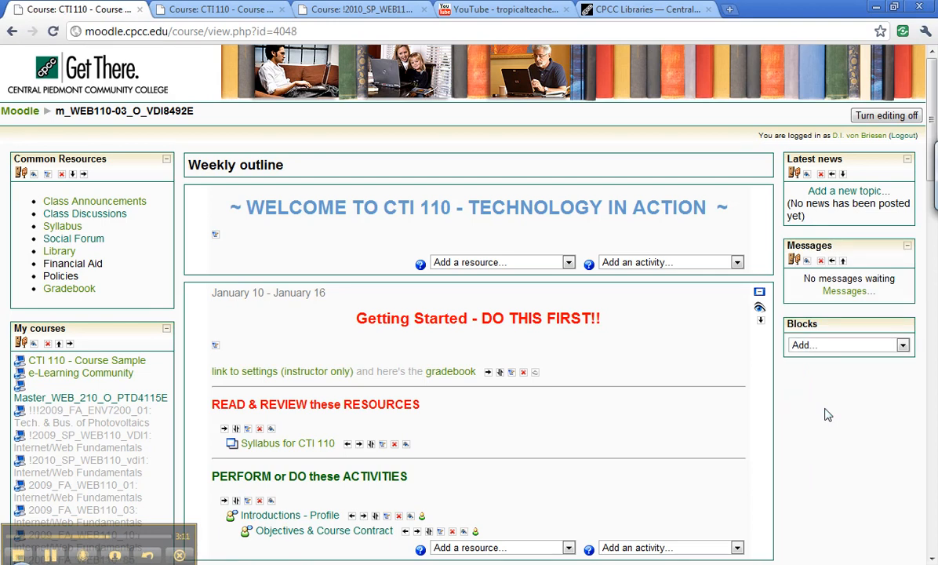
{"action": "left_click", "coordinate": [903, 345]}
{"action": "left_click", "coordinate": [806, 249]}
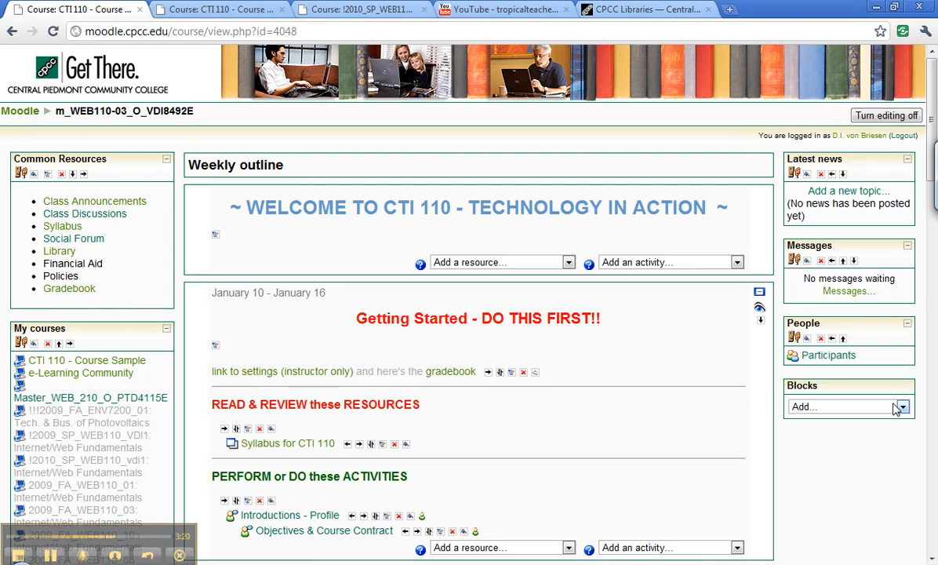
Reorder the new blocks so People comes first, followed by Messages and Latest news.
{"action": "left_click", "coordinate": [843, 338]}
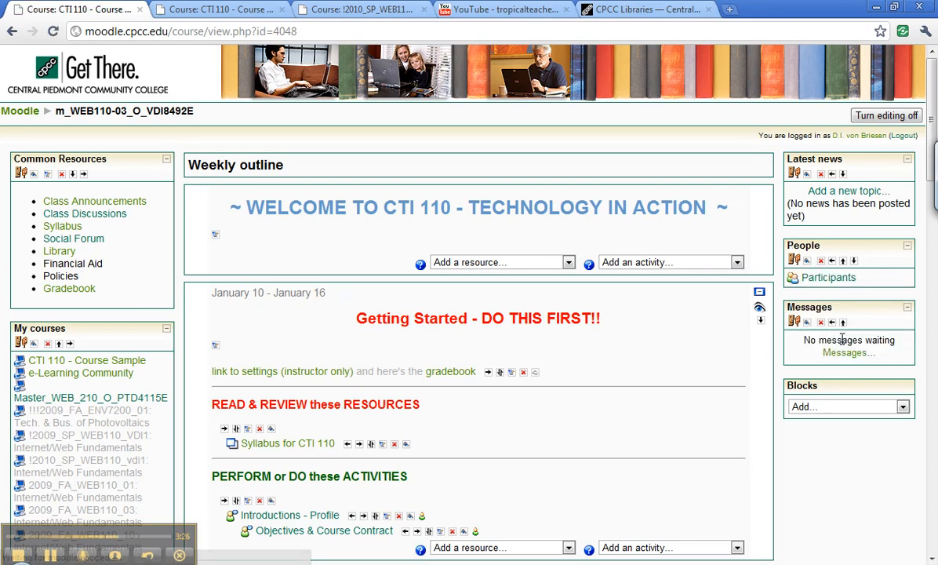
{"action": "left_click", "coordinate": [854, 260]}
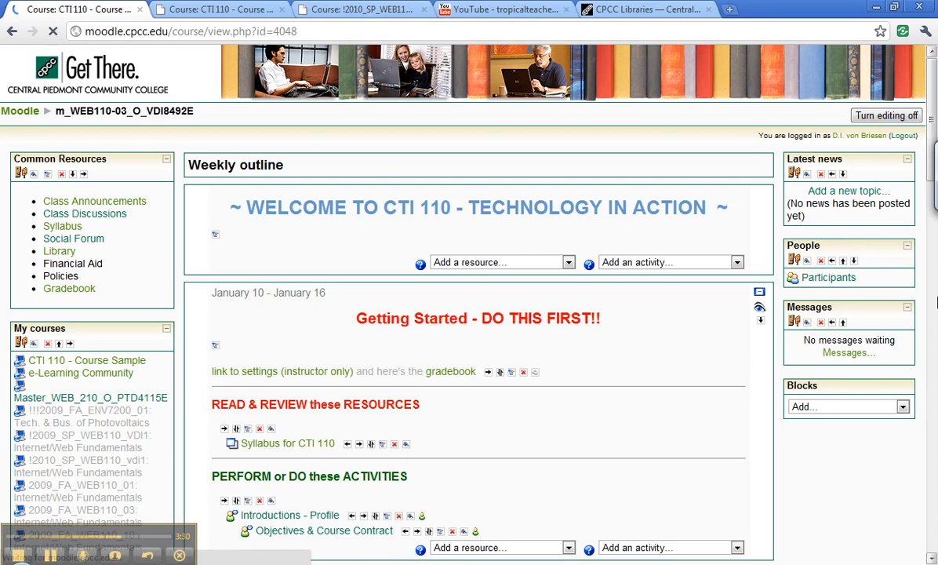
{"action": "left_click", "coordinate": [844, 323]}
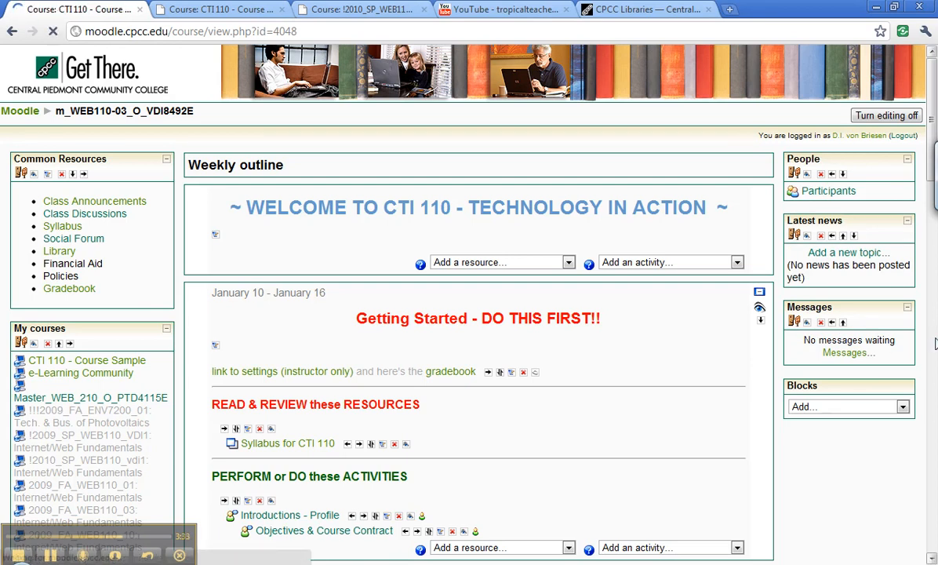
View the course's participants list from the People block and return to the course page.
{"action": "left_click", "coordinate": [823, 192]}
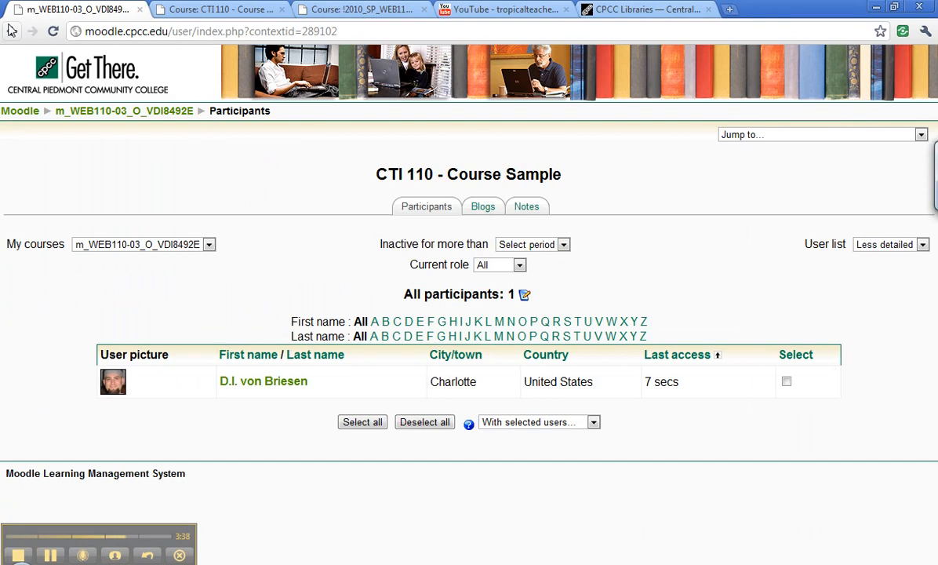
{"action": "left_click", "coordinate": [11, 30]}
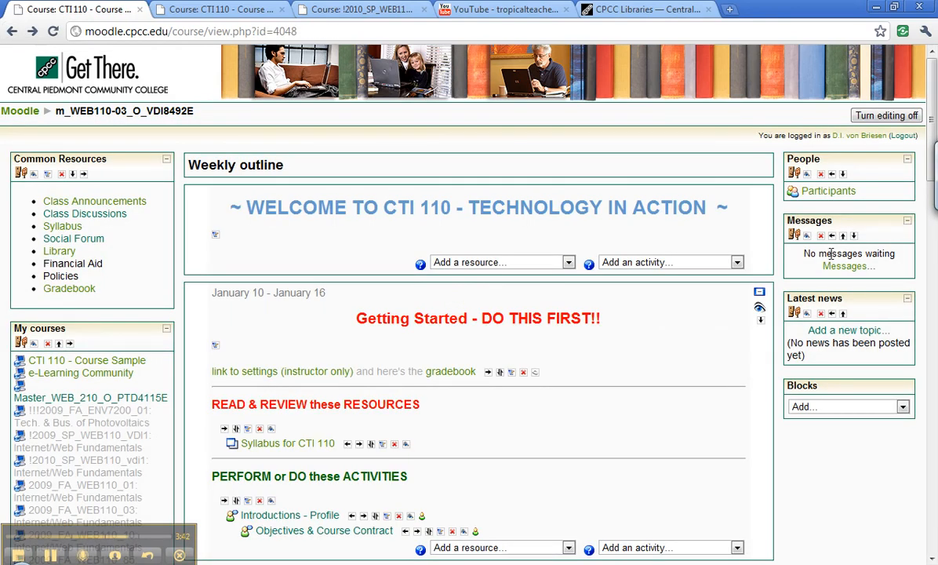
Add an Online Users block and move it above the Messages block.
{"action": "left_click", "coordinate": [902, 406]}
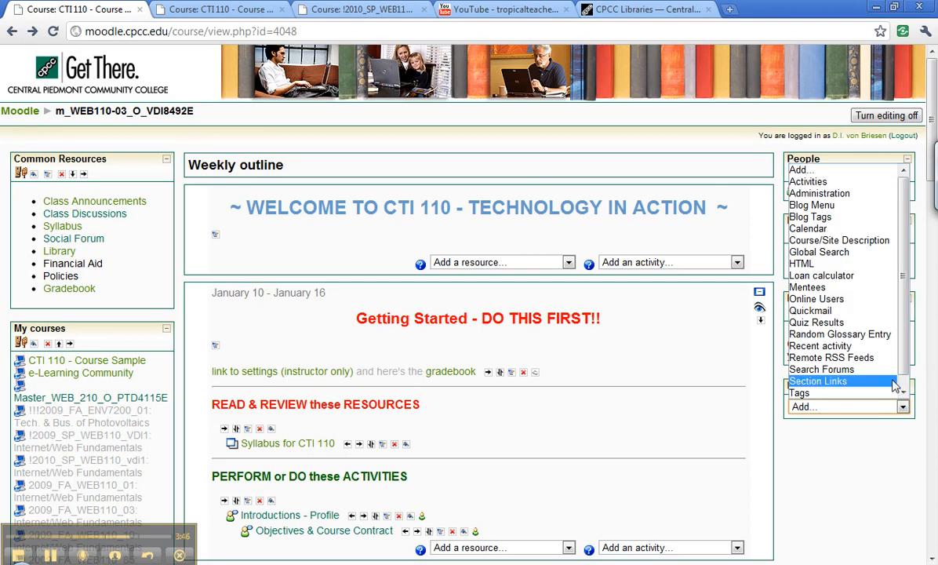
{"action": "left_click", "coordinate": [863, 300]}
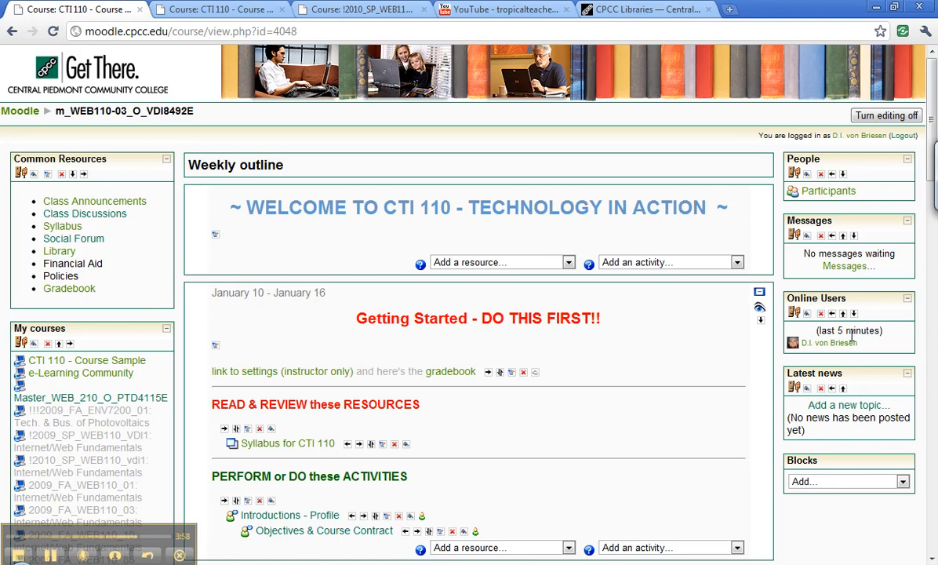
{"action": "left_click", "coordinate": [843, 314]}
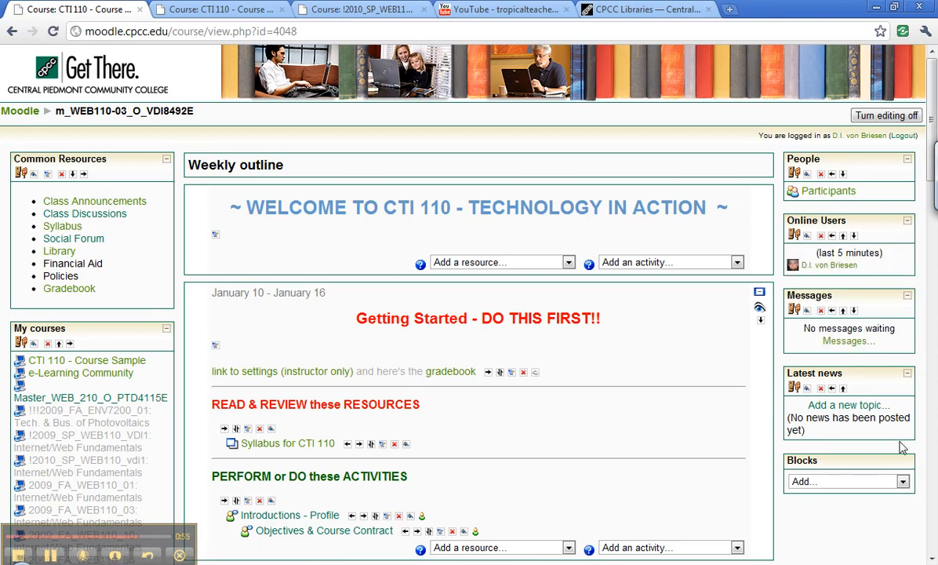
Add a Random Glossary Entry block to the course page.
{"action": "left_click", "coordinate": [903, 483]}
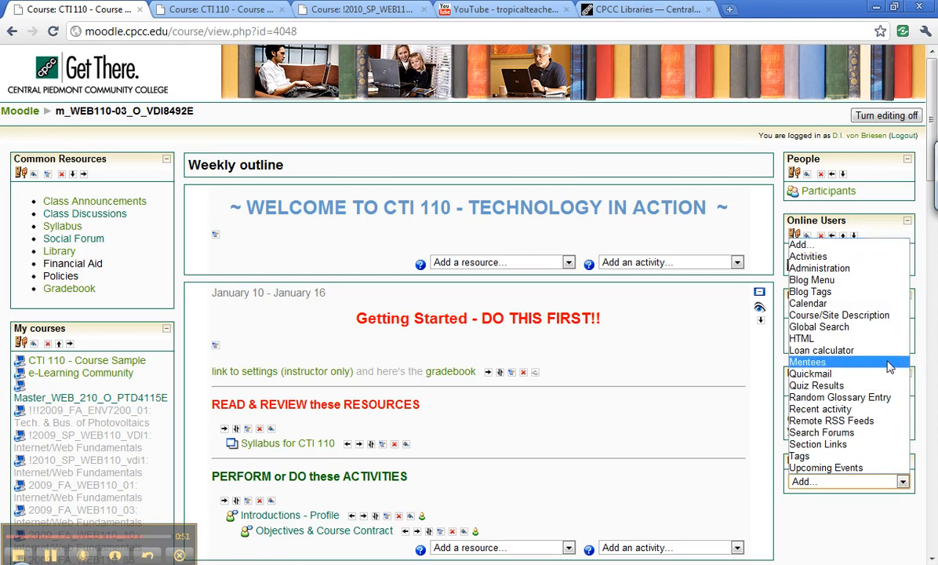
{"action": "left_click", "coordinate": [883, 400]}
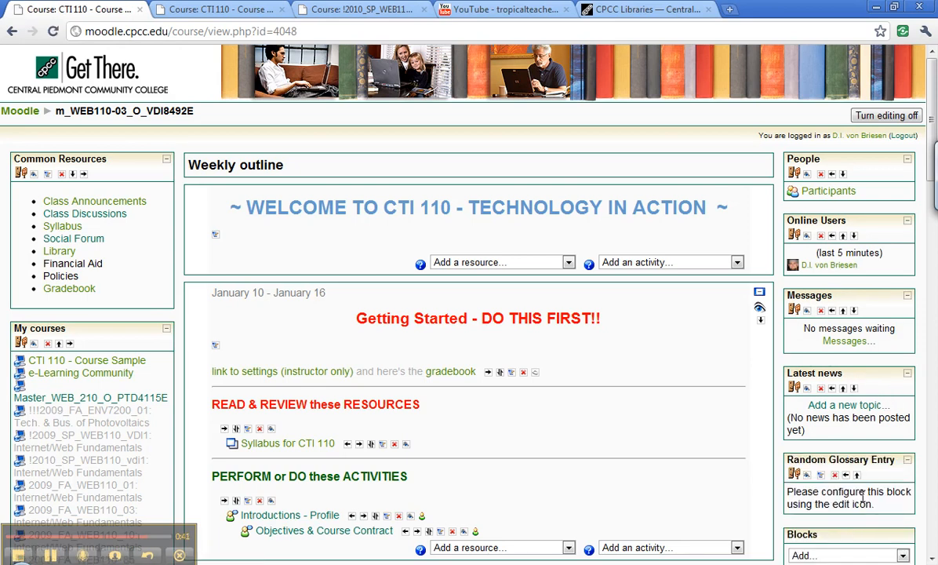
Add a Search Forums block, place it in the My courses column and move it above My courses.
{"action": "left_click", "coordinate": [903, 555]}
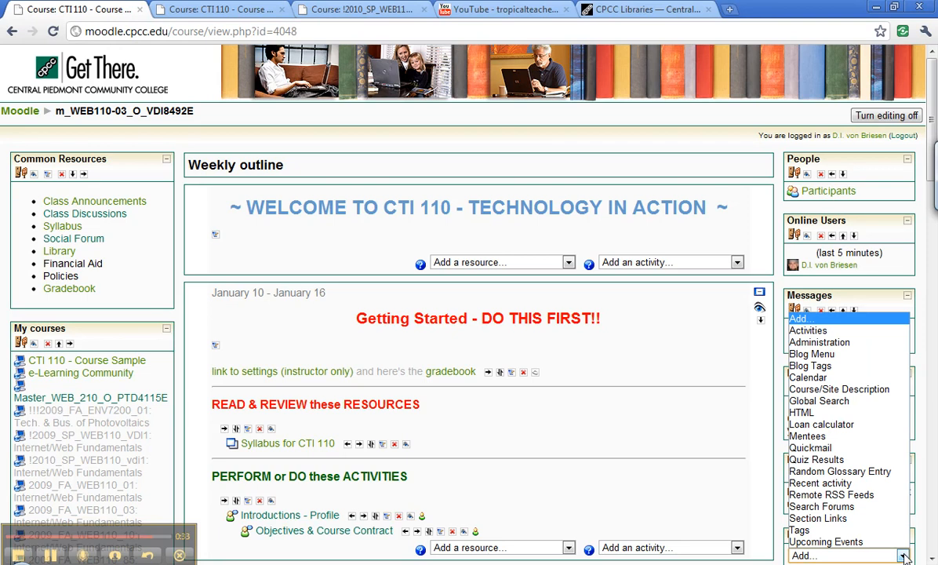
{"action": "left_click", "coordinate": [835, 508]}
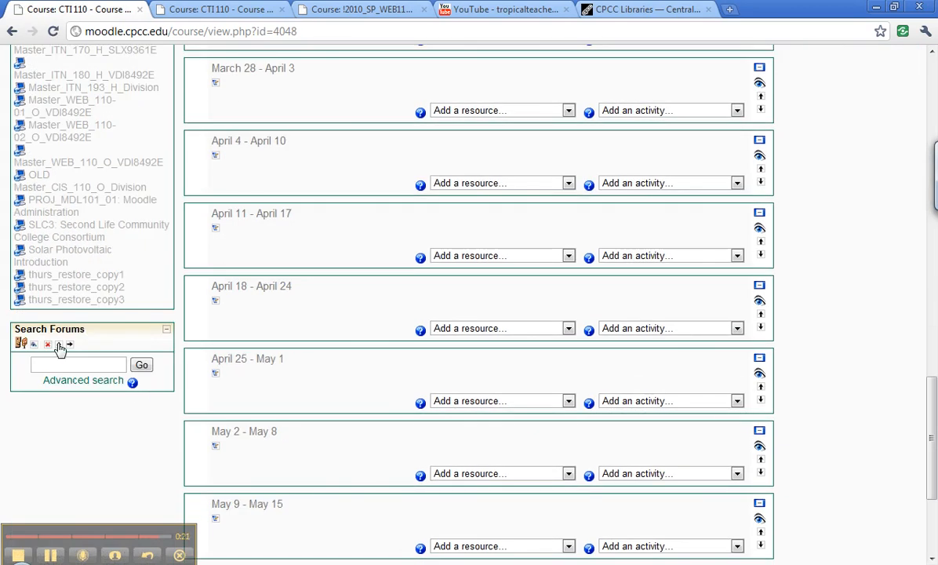
{"action": "left_click", "coordinate": [58, 345]}
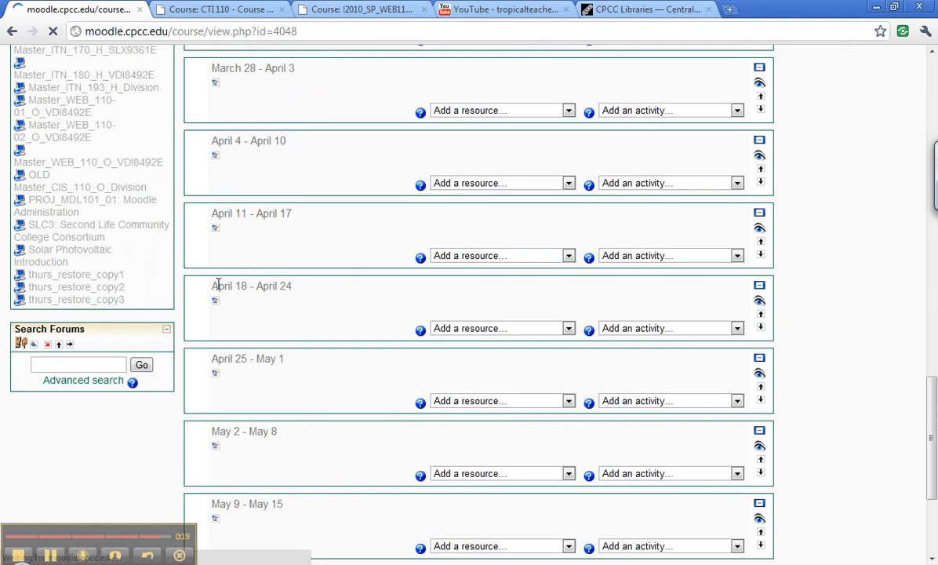